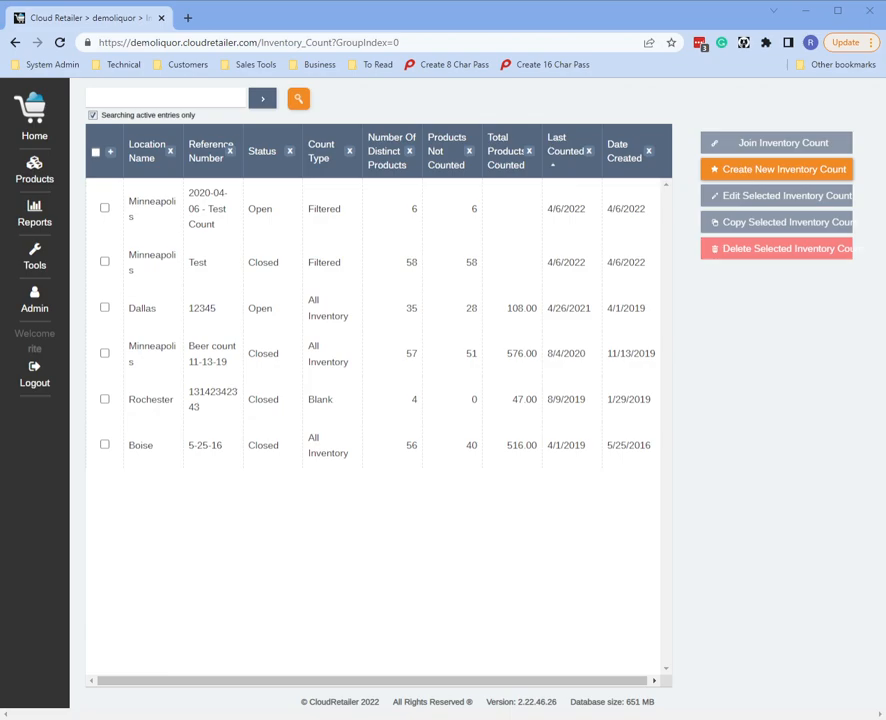
- Open the inventory counting list from the inventory tools
left_click(26, 262)
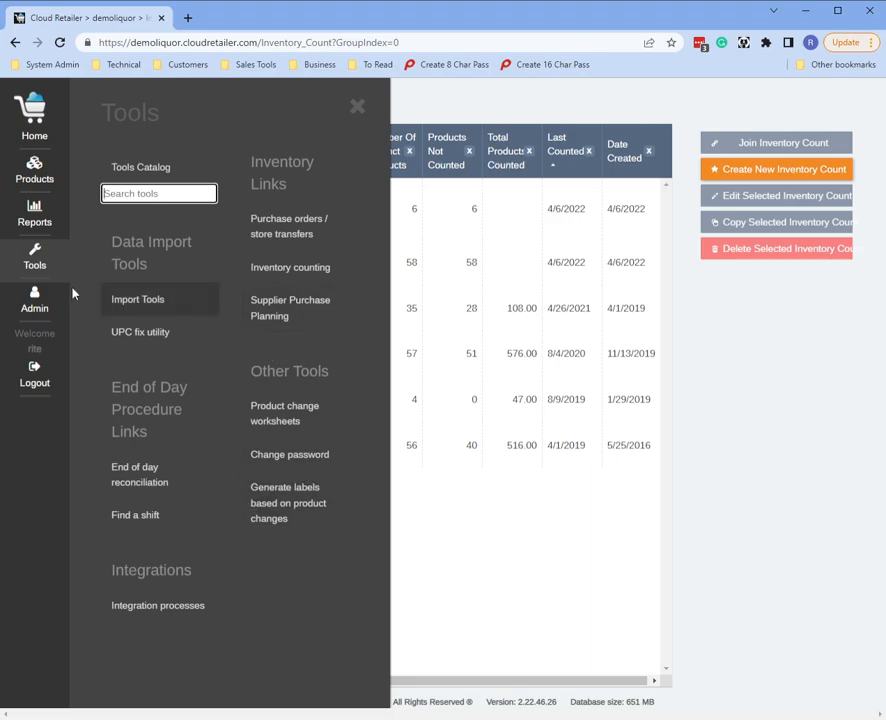
left_click(52, 266)
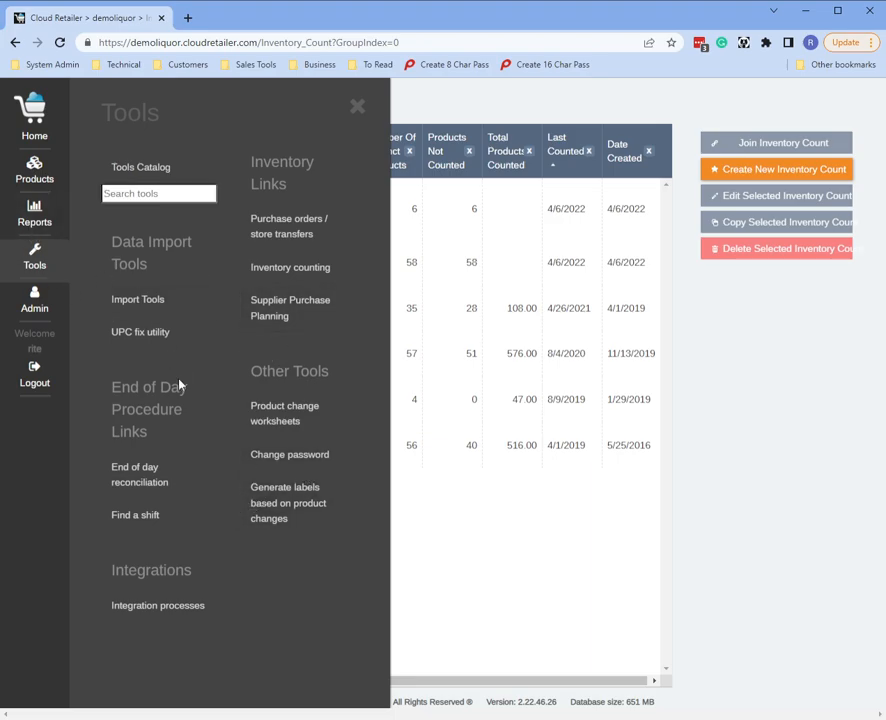
left_click(290, 267)
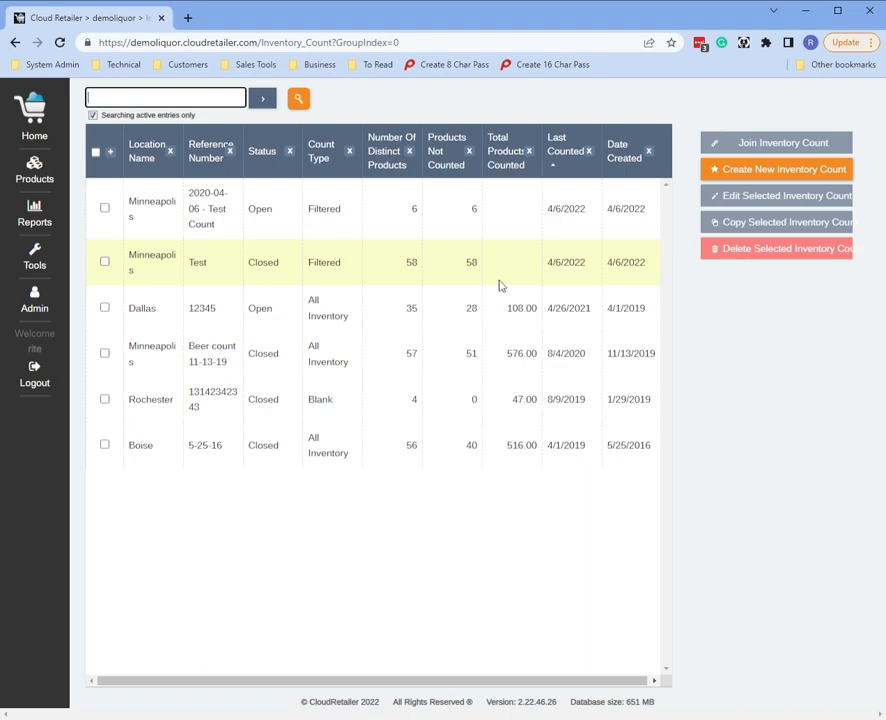
- View the details of the 2020-04-06 - Test Count, cancel without editing, and join that count from the list
double_click(229, 214)
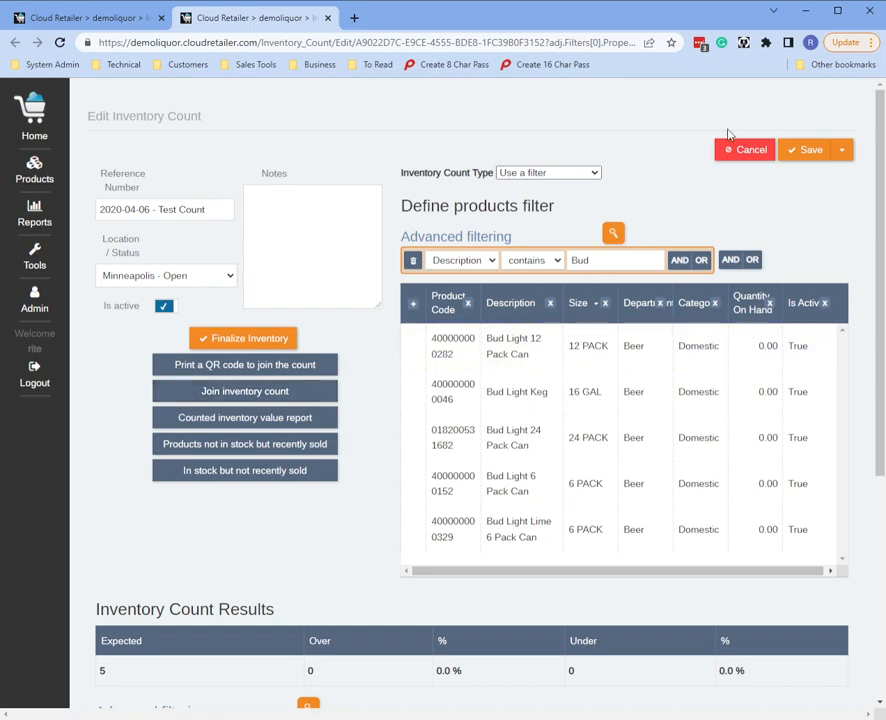
left_click(745, 150)
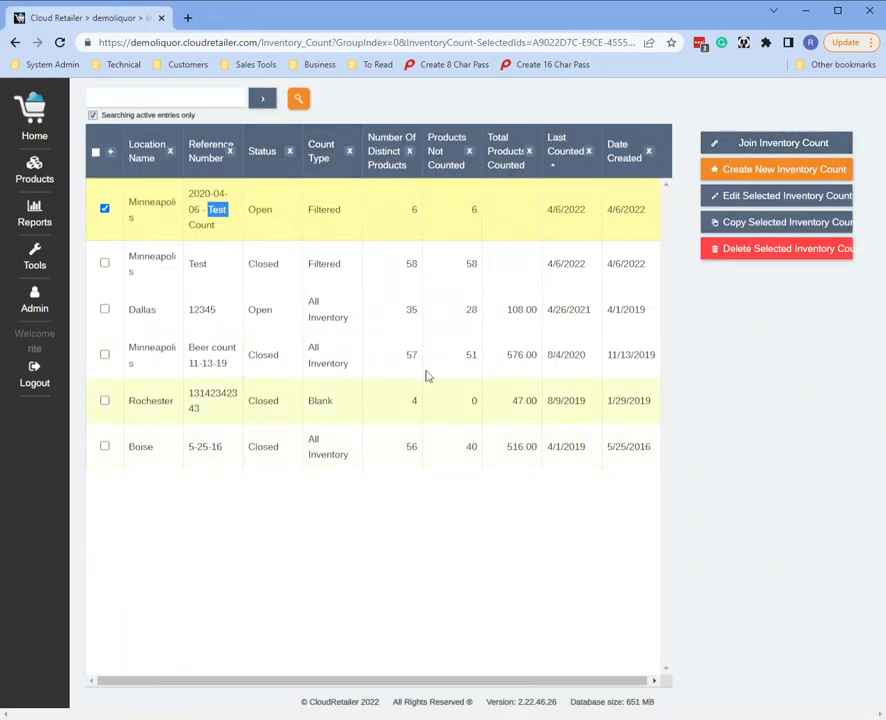
left_click(806, 149)
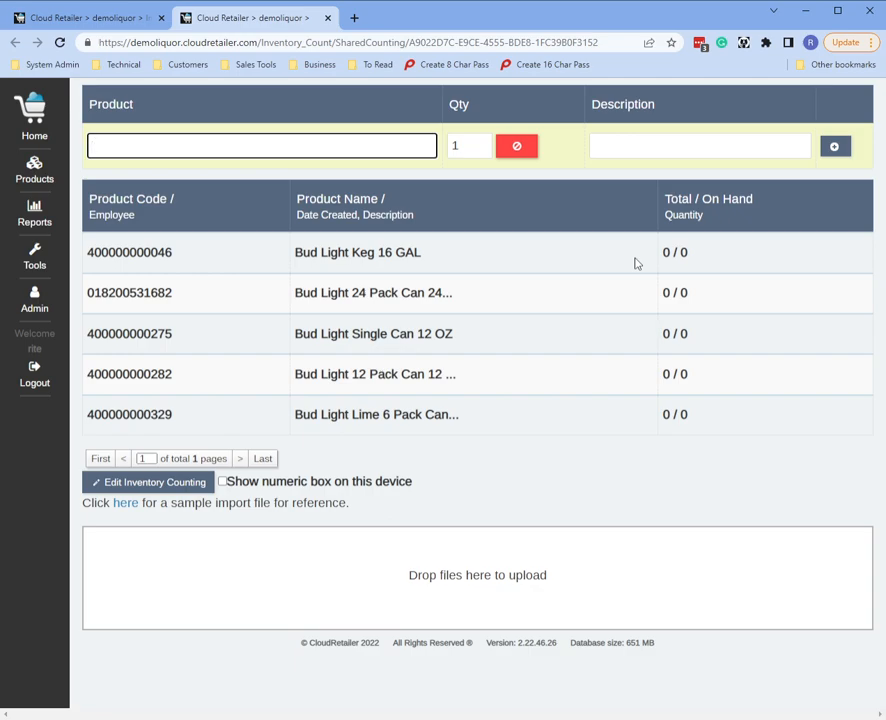
- Record a counted quantity of 5 for Bud Light Keg 16 GAL
type("BU")
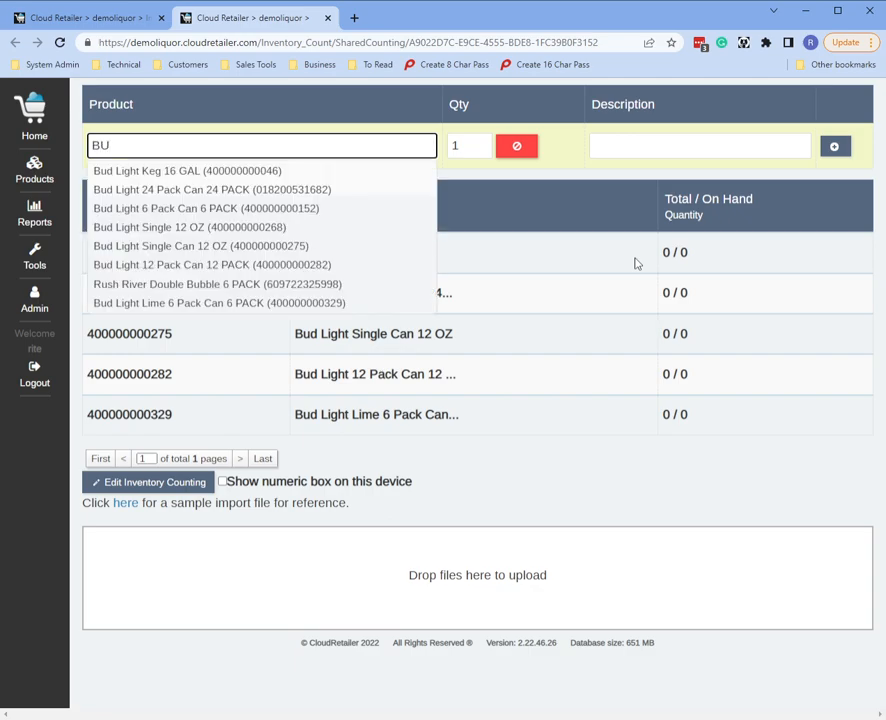
key("Down")
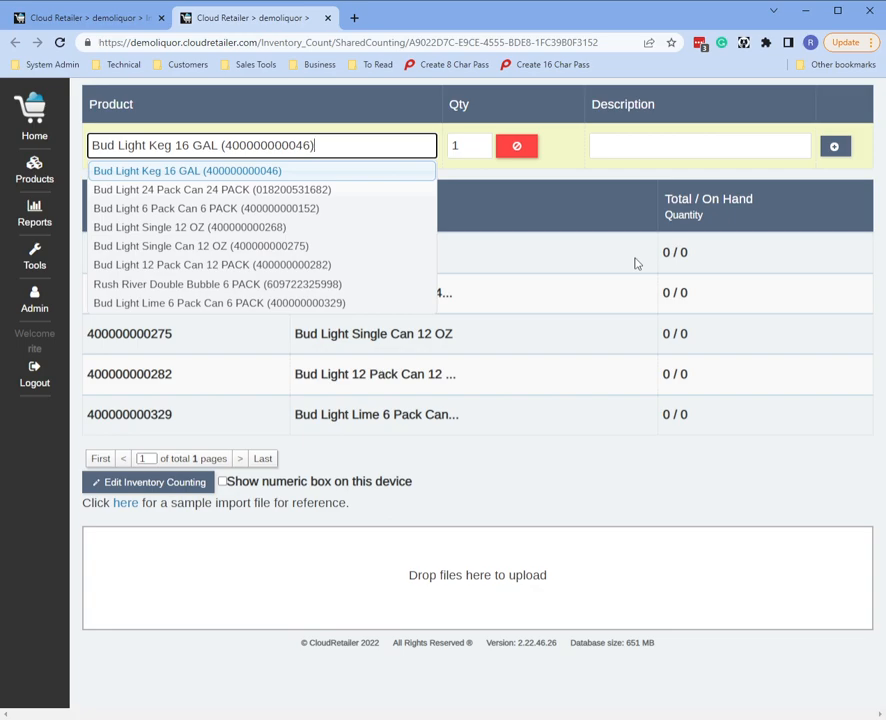
key("Return")
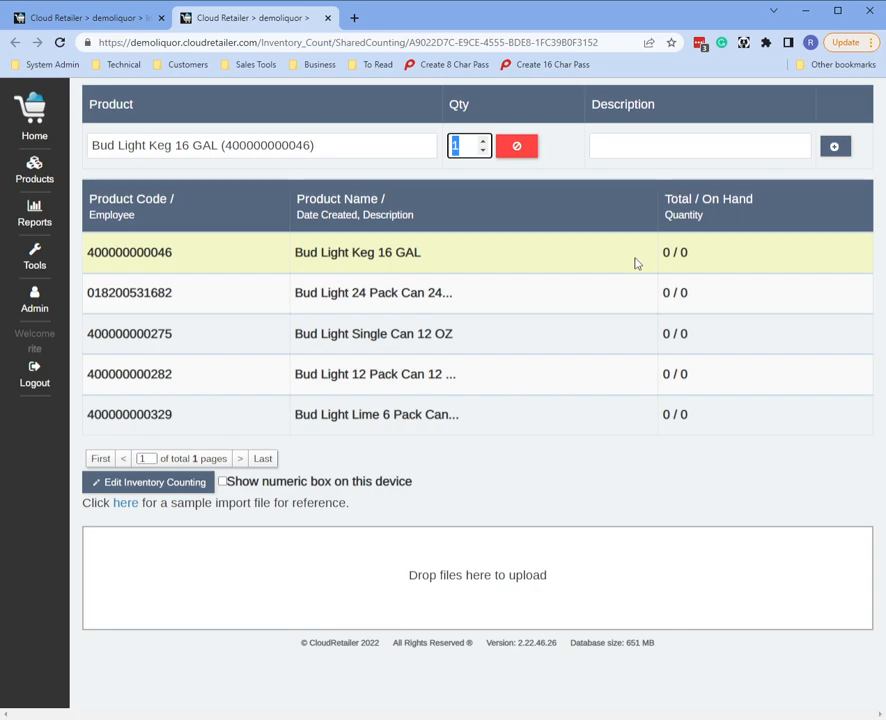
type("5")
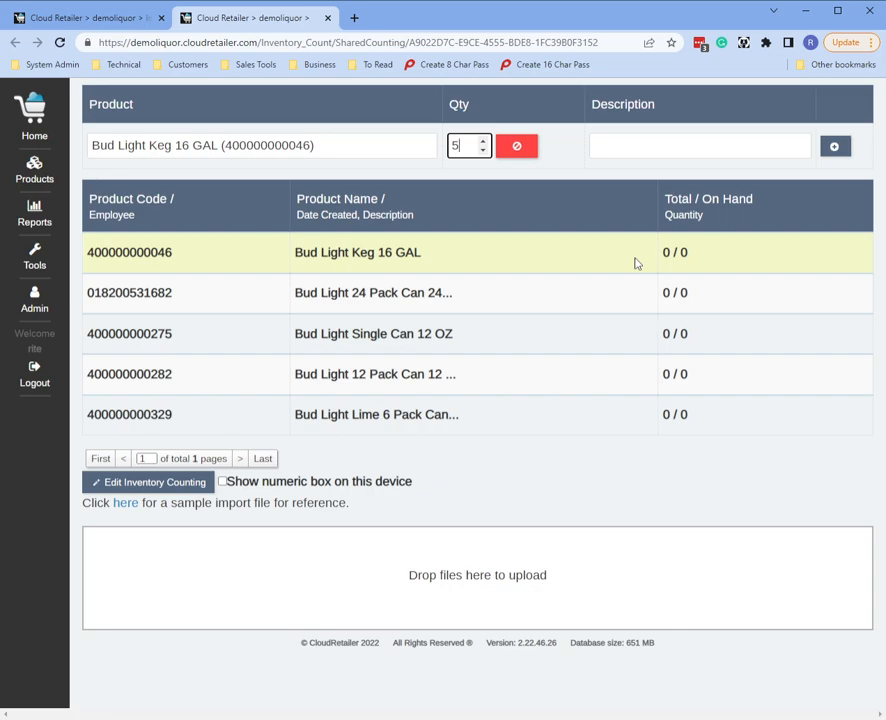
left_click(835, 146)
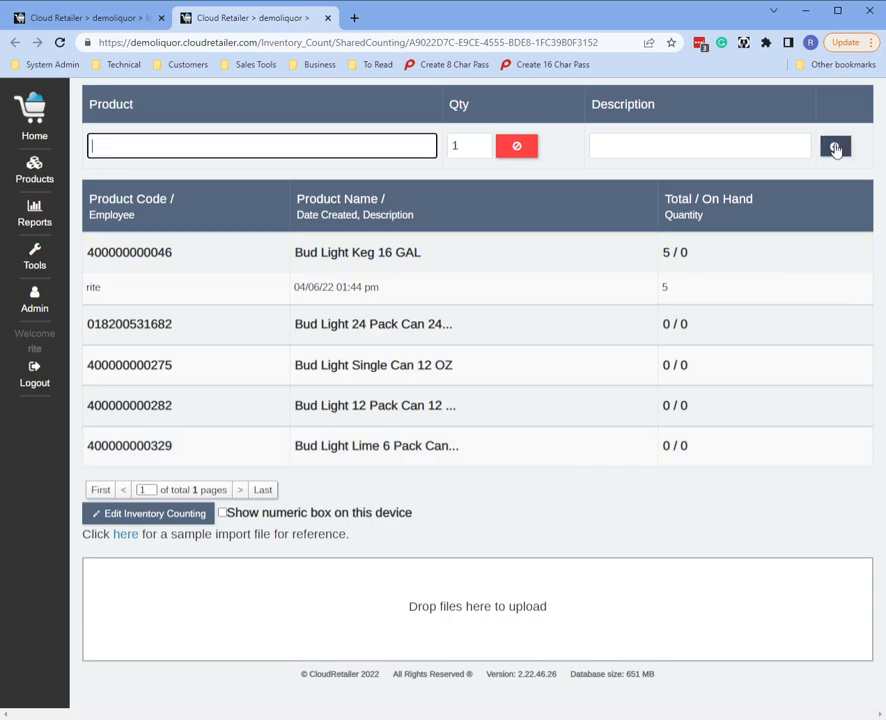
left_click(232, 297)
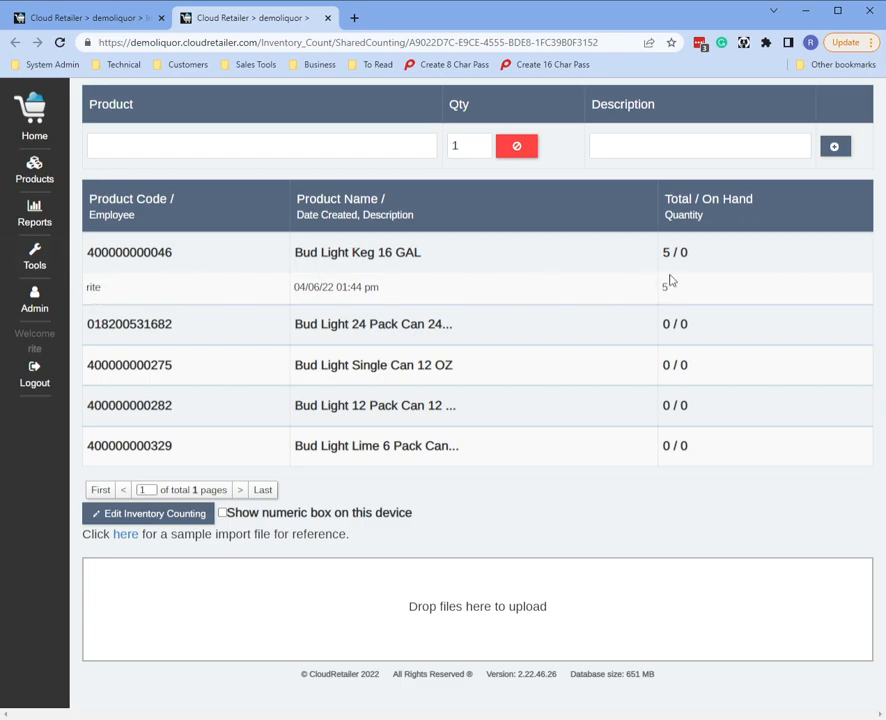
- Add another count entry for Bud Light Keg 16 GAL with quantity 1 and description "1"
left_click(246, 146)
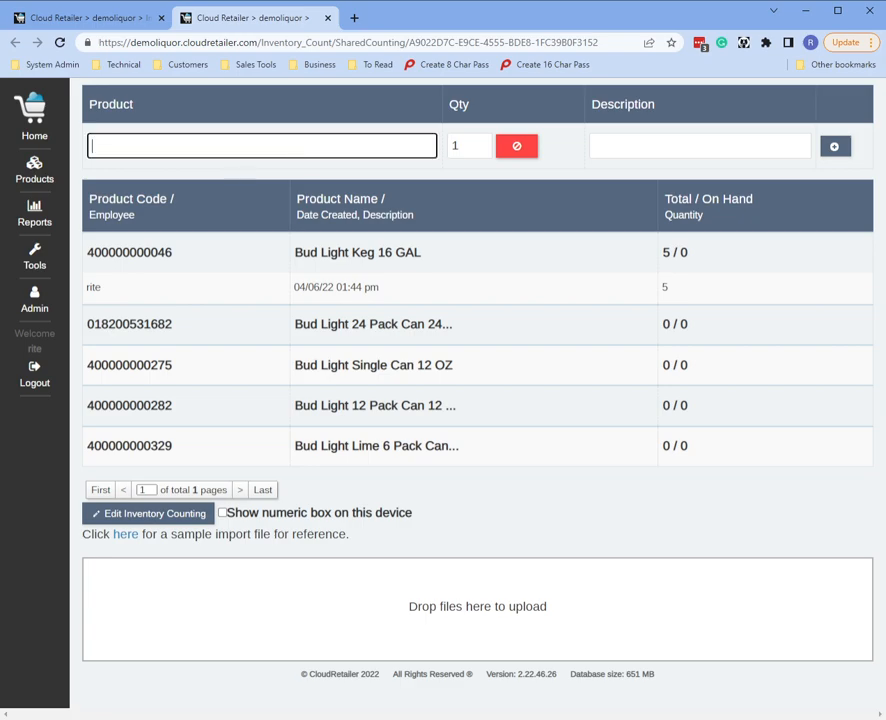
type("BU")
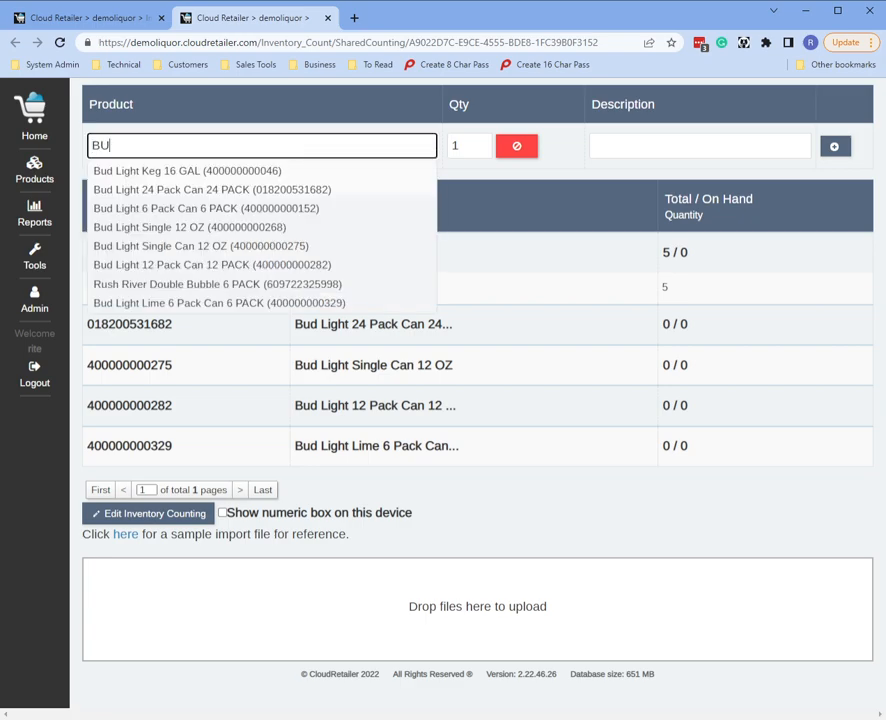
key("Down")
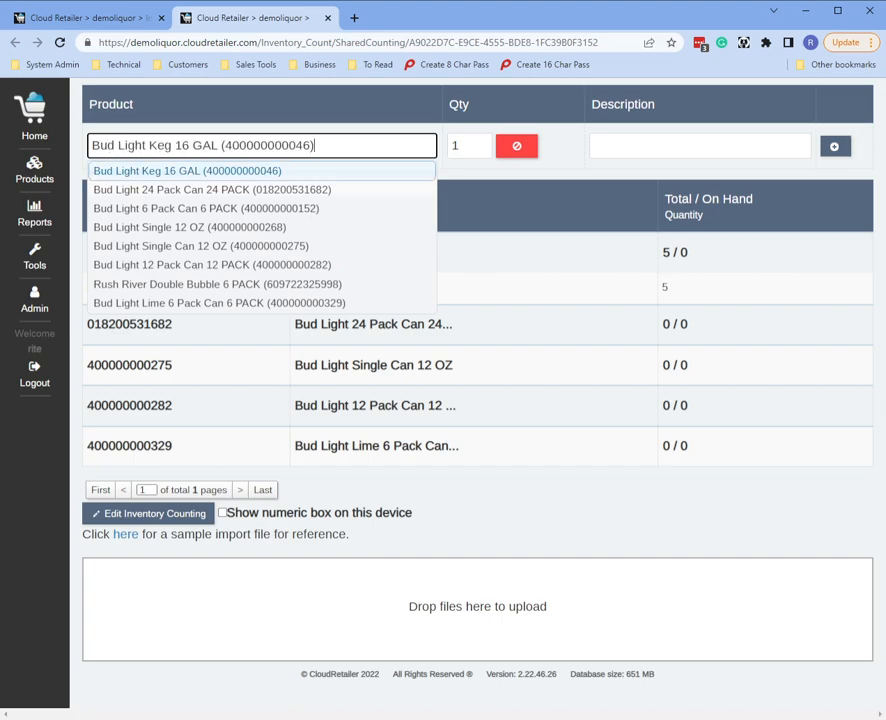
left_click(123, 171)
left_click(692, 145)
type("1")
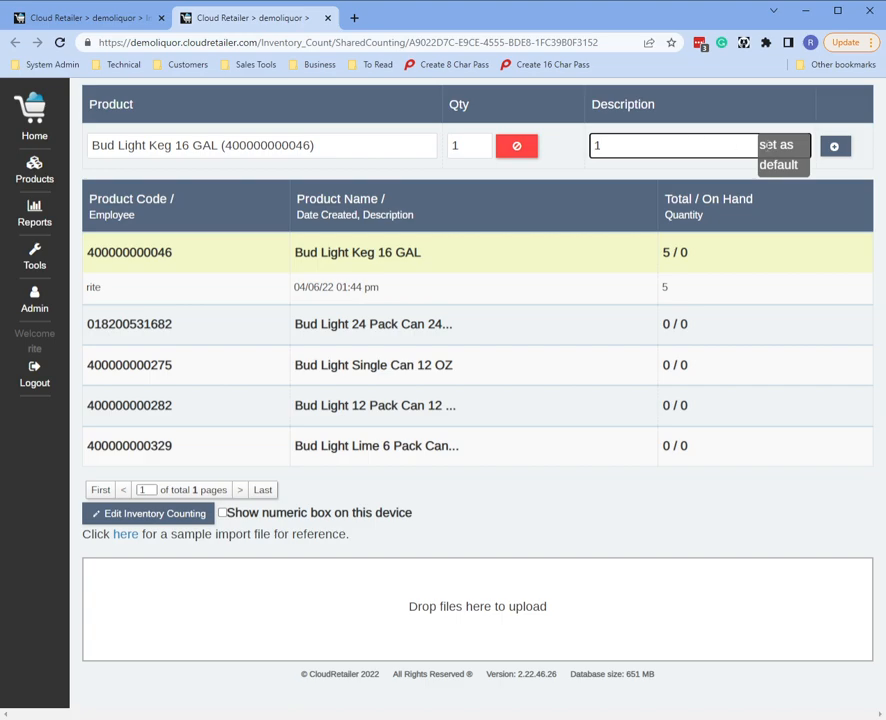
left_click(835, 146)
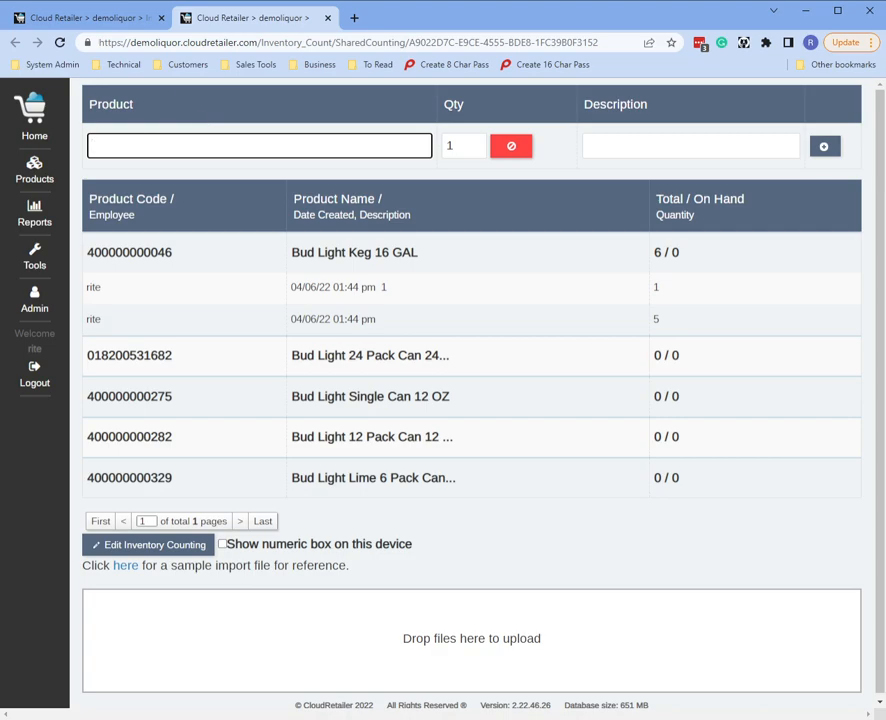
- Add a correcting count entry of -1 for Bud Light Keg 16 GAL
left_click(478, 150)
left_click(477, 150)
left_click(238, 148)
type("BU")
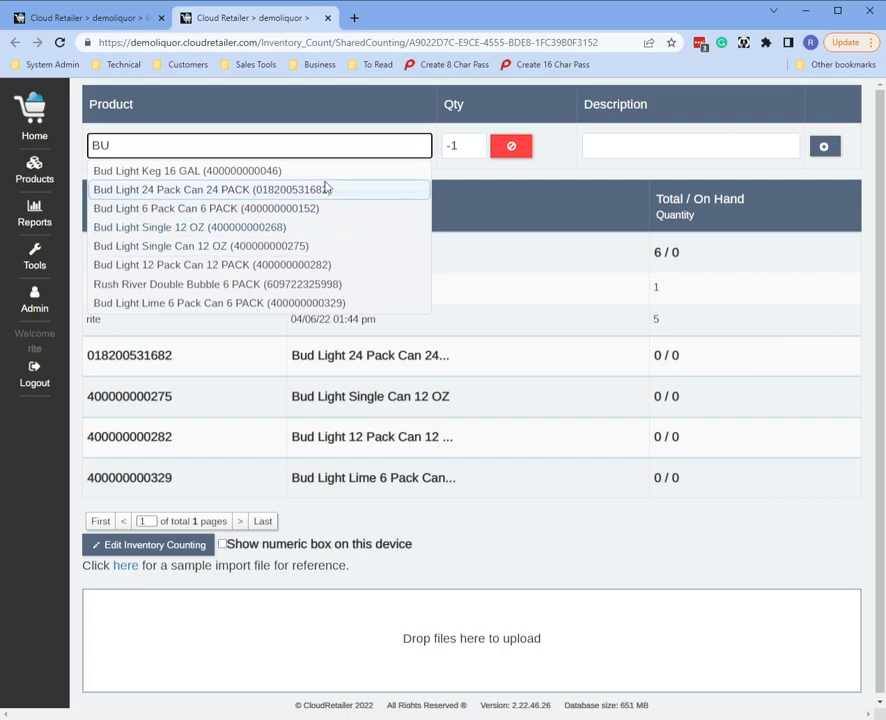
left_click(393, 174)
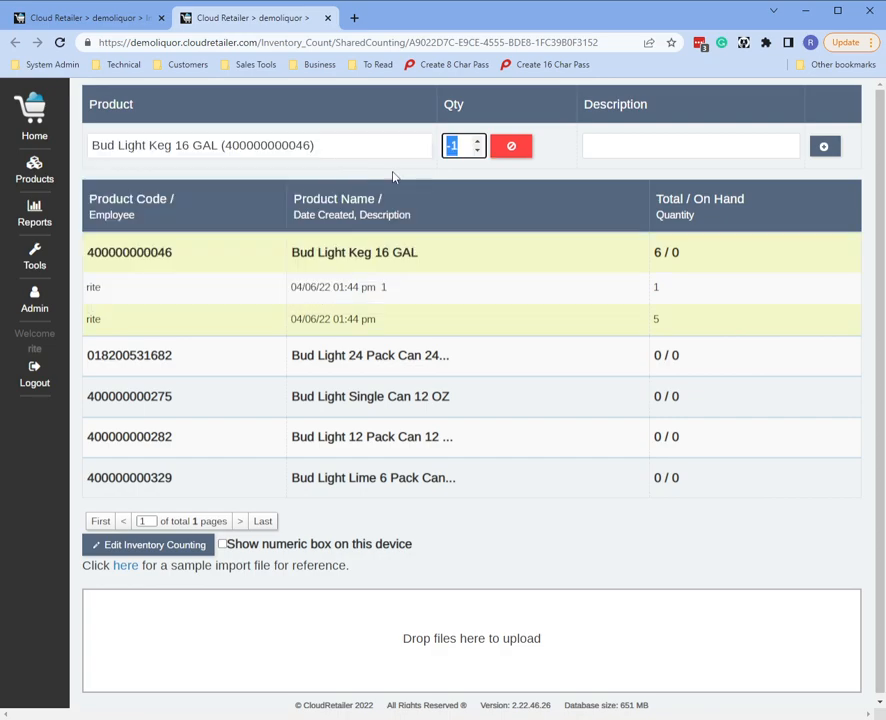
left_click(826, 150)
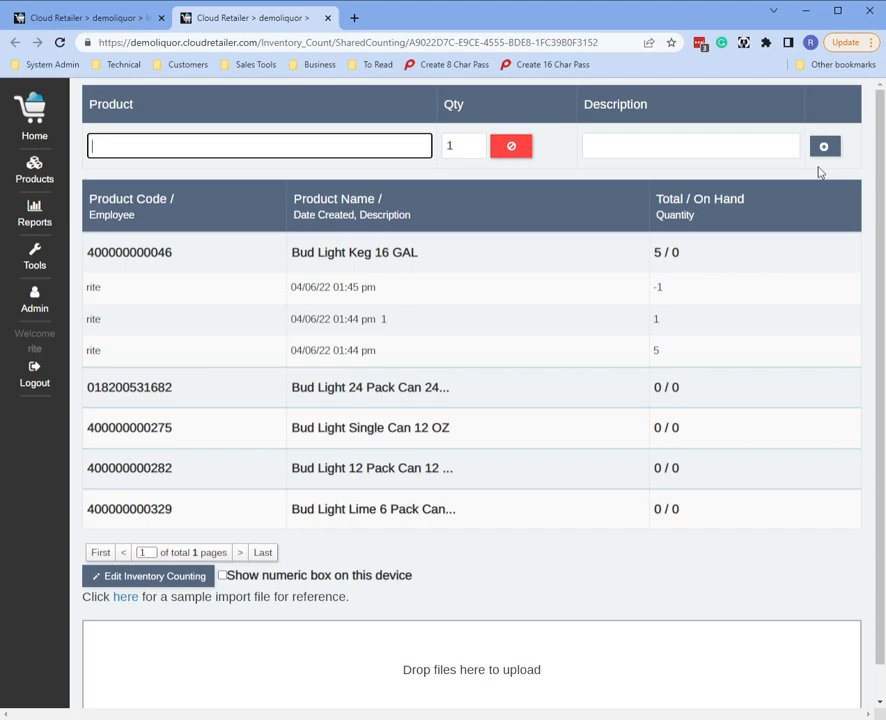
- Leave the counting page, reopen the 2020-04-06 - Test Count, and preview its join QR code printout without printing it
left_click(328, 18)
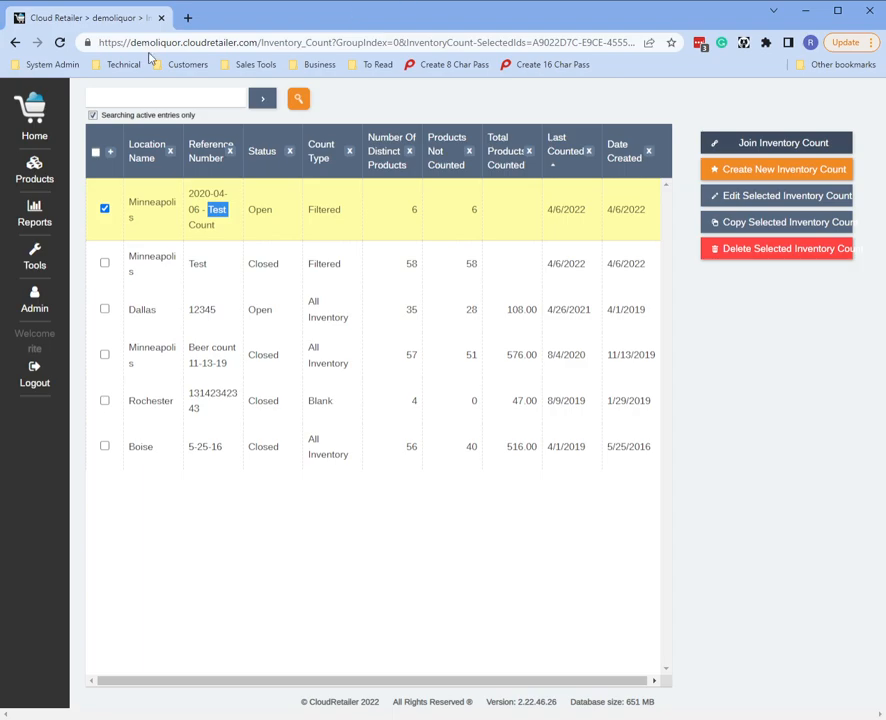
double_click(326, 208)
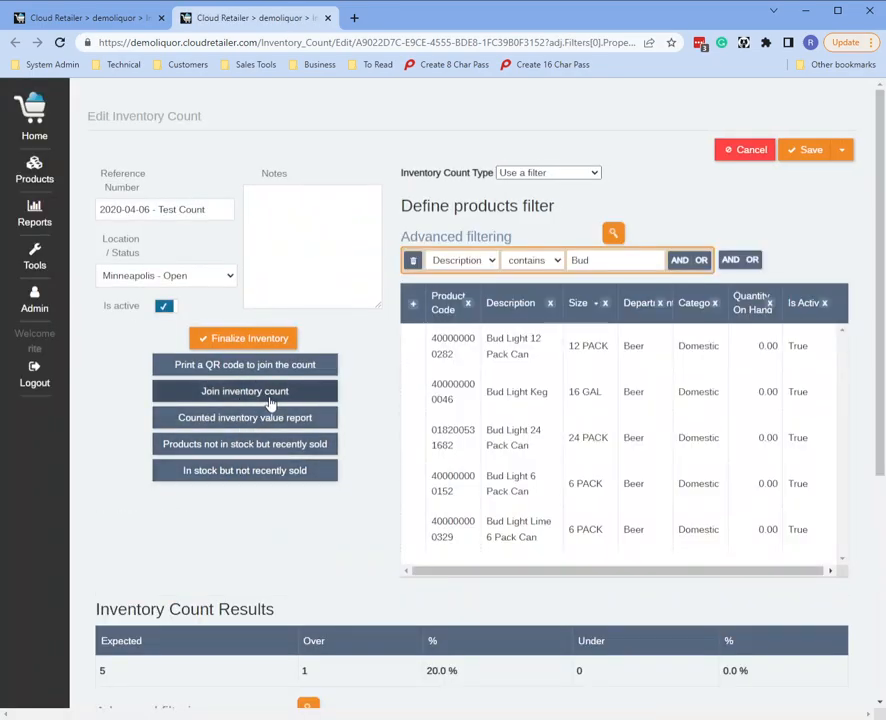
left_click(297, 366)
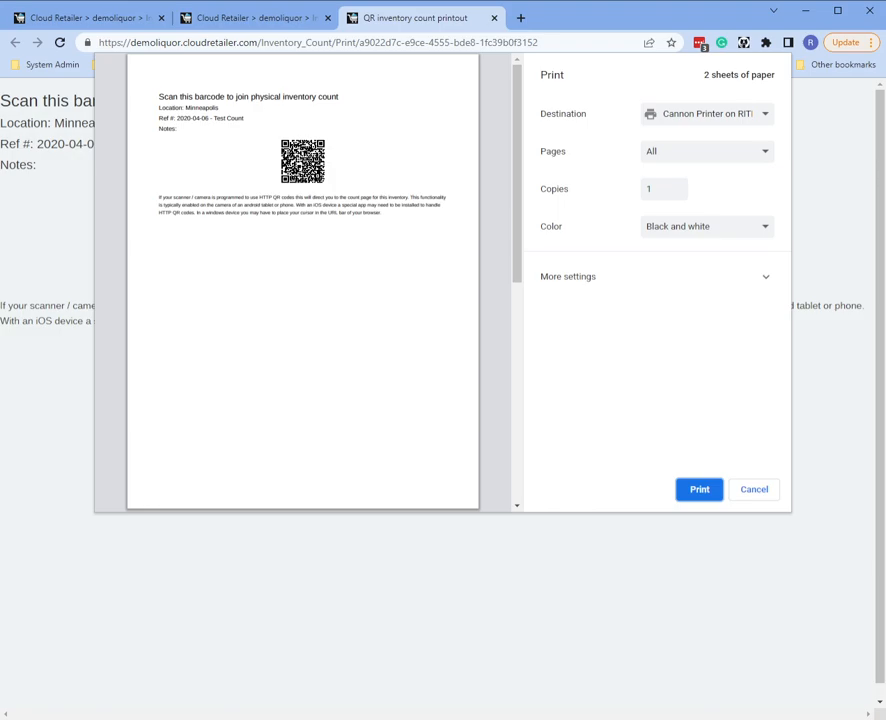
left_click(742, 489)
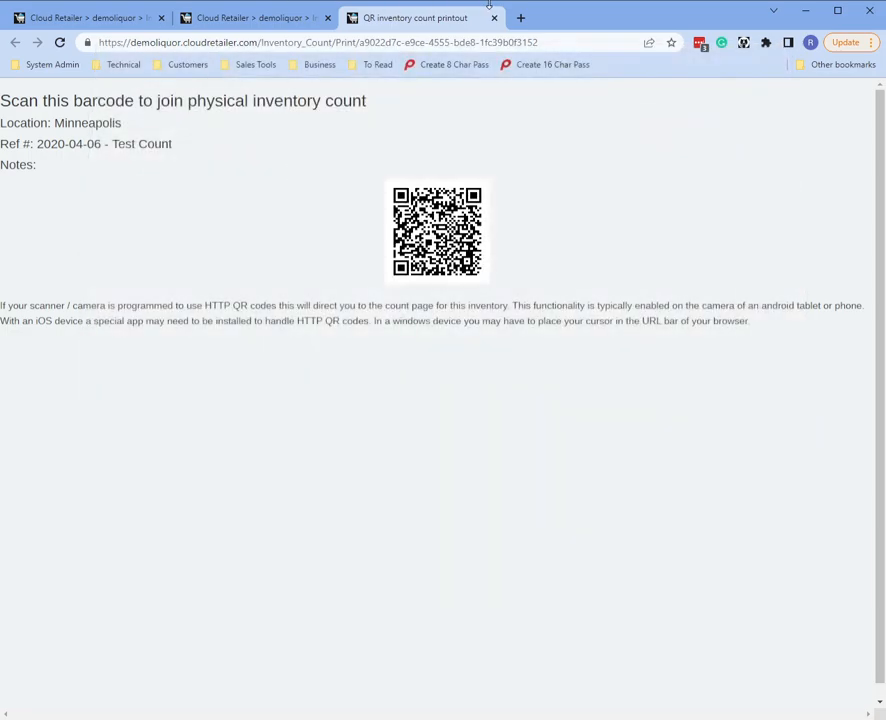
left_click(494, 17)
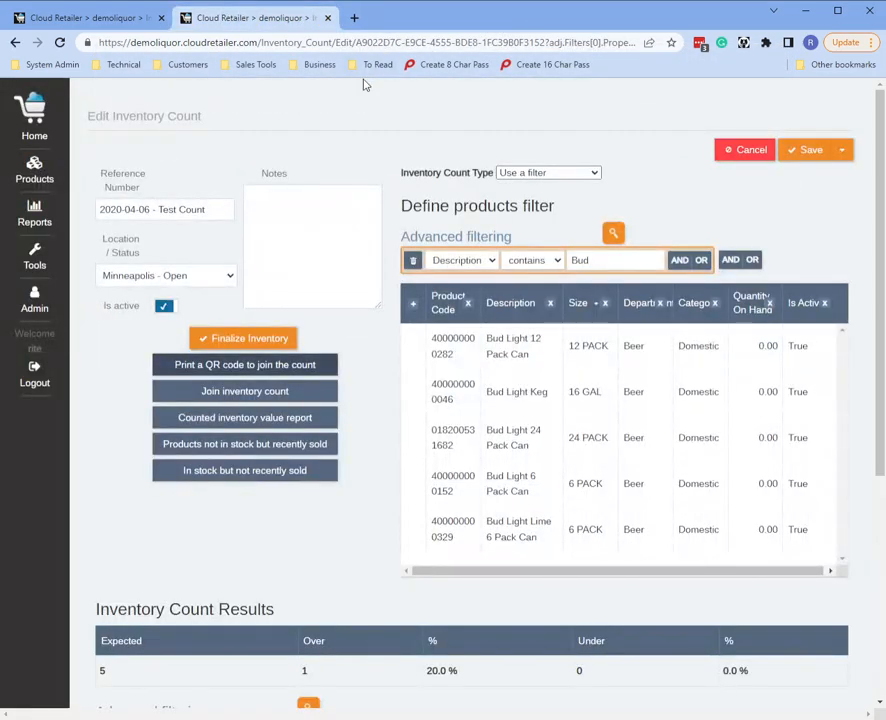